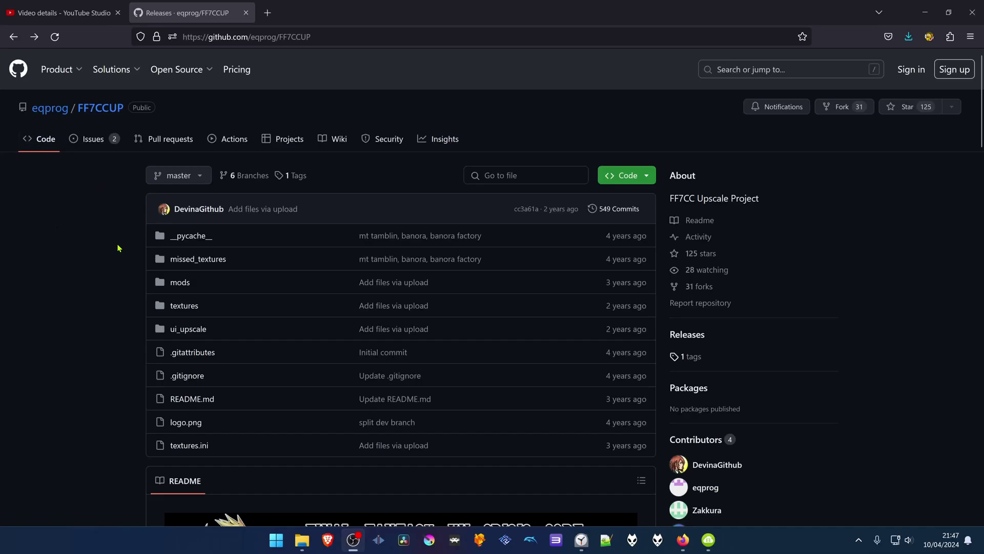
Download the FF7CCUP repository from GitHub as FF7CCUP-master.zip onto the Desktop.
click(646, 179)
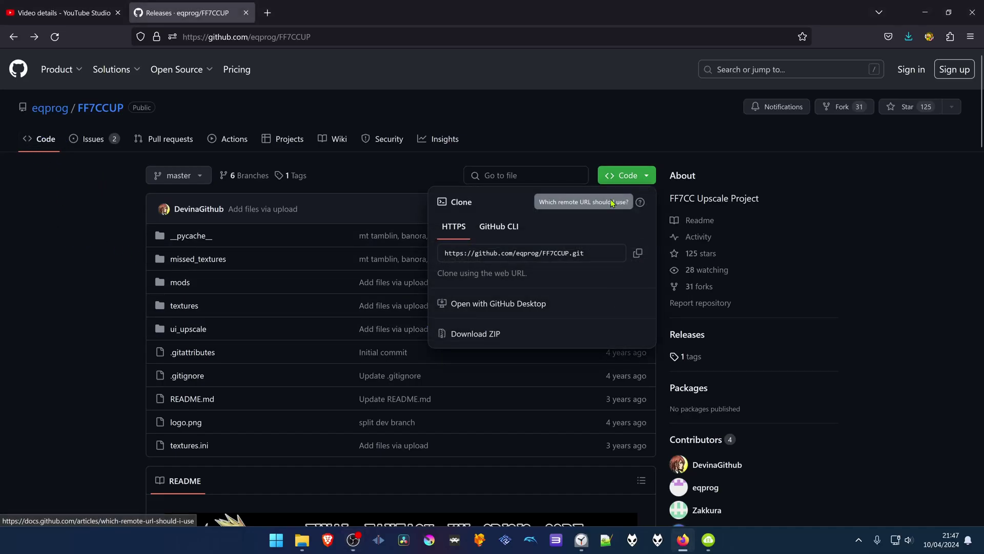
click(476, 334)
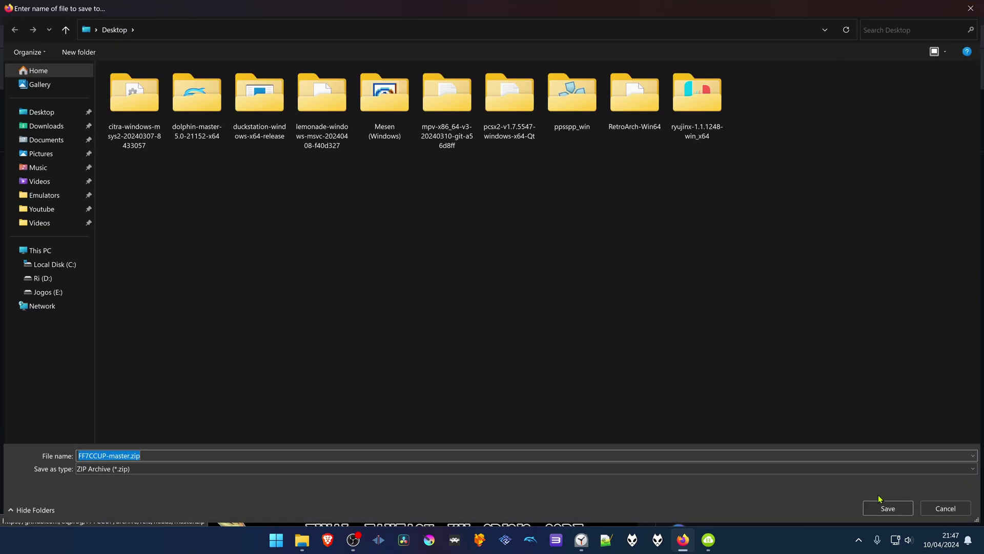
click(897, 511)
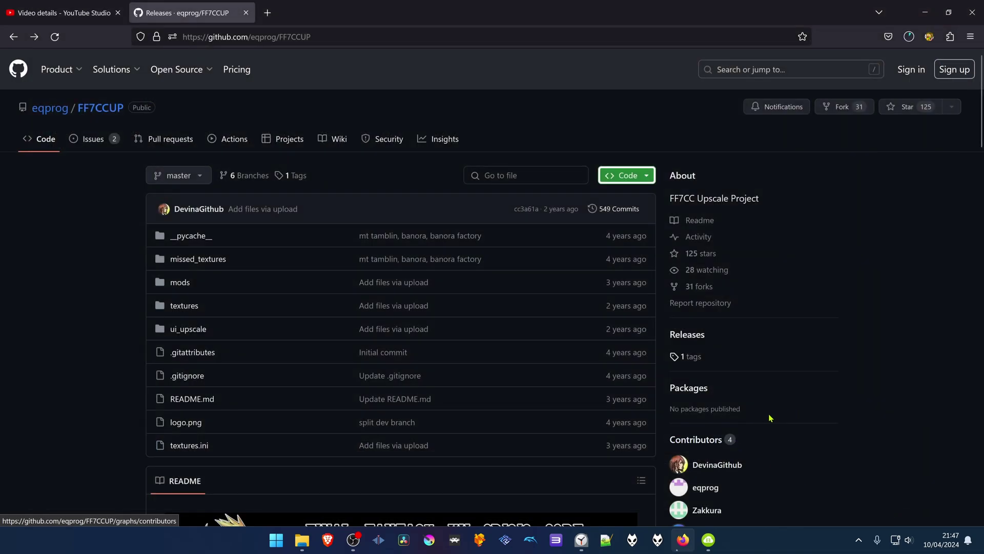
Run Crisis Core - Final Fantasy VII (USA) from RetroArch History and bring up the Quick Menu with F1.
click(302, 541)
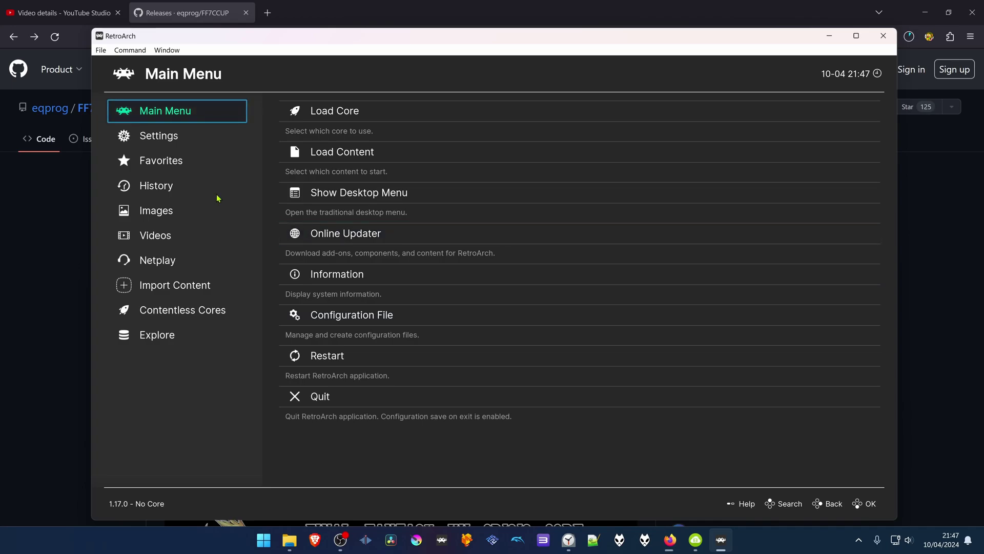
key(Down)
key(Down)
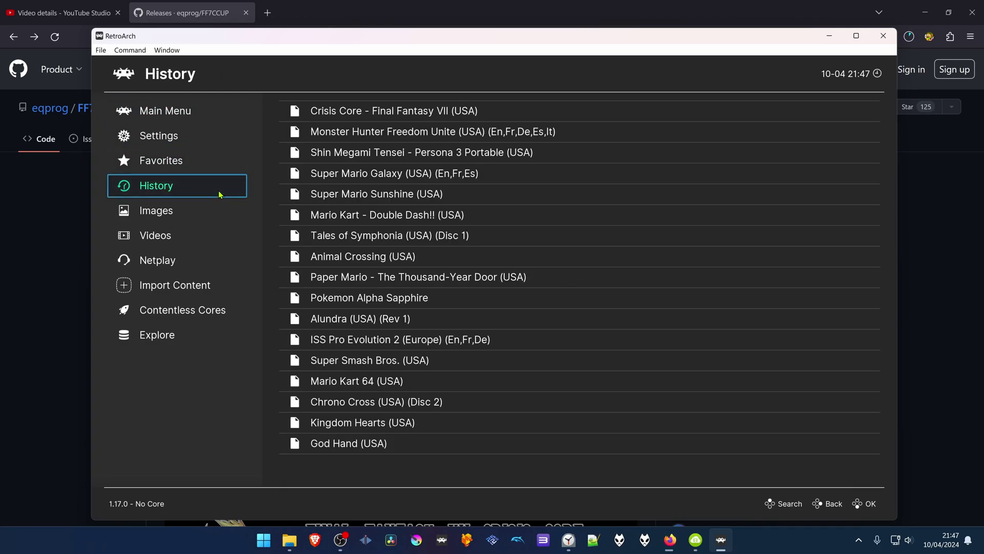
click(281, 116)
click(281, 117)
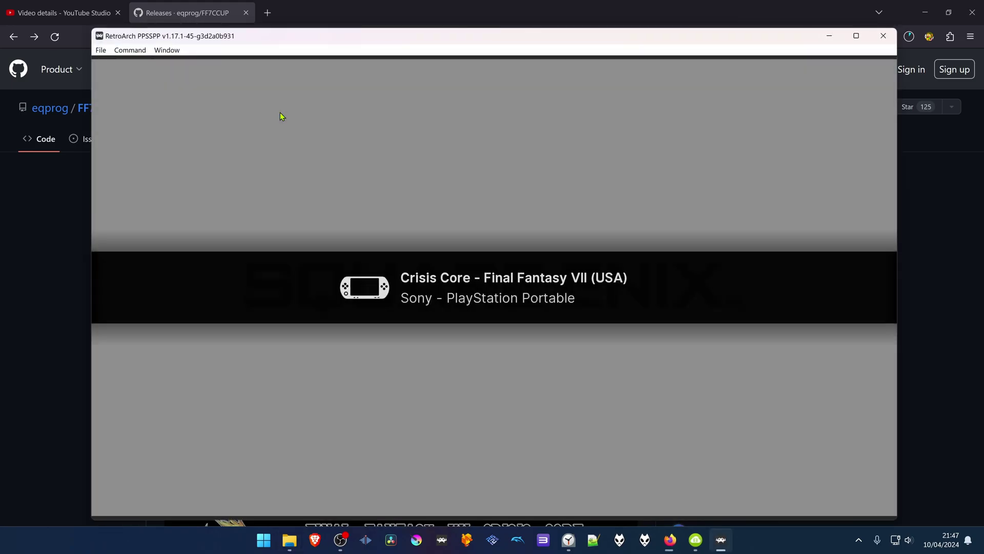
key(F1)
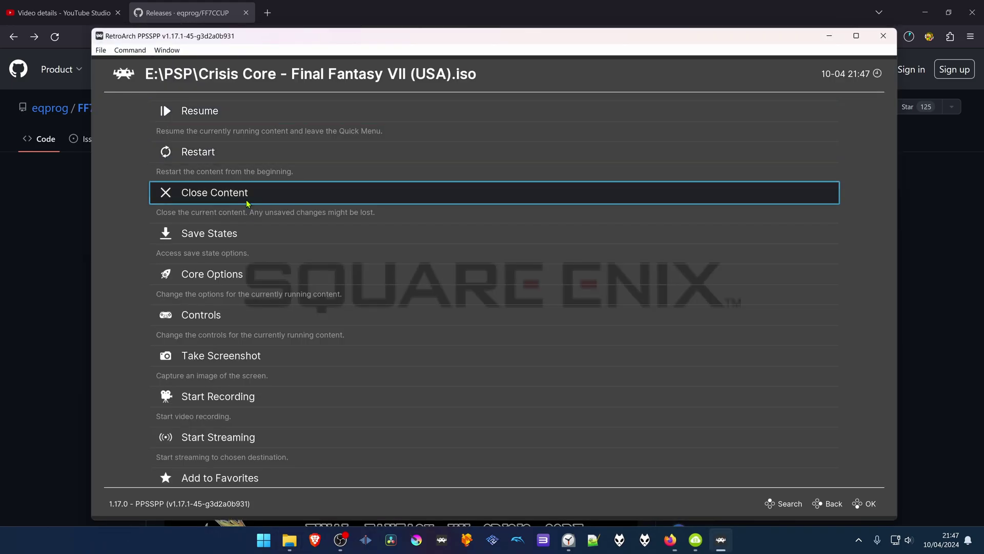
Set the PPSSPP Video core option Internal Resolution to 3840x2176.
click(237, 273)
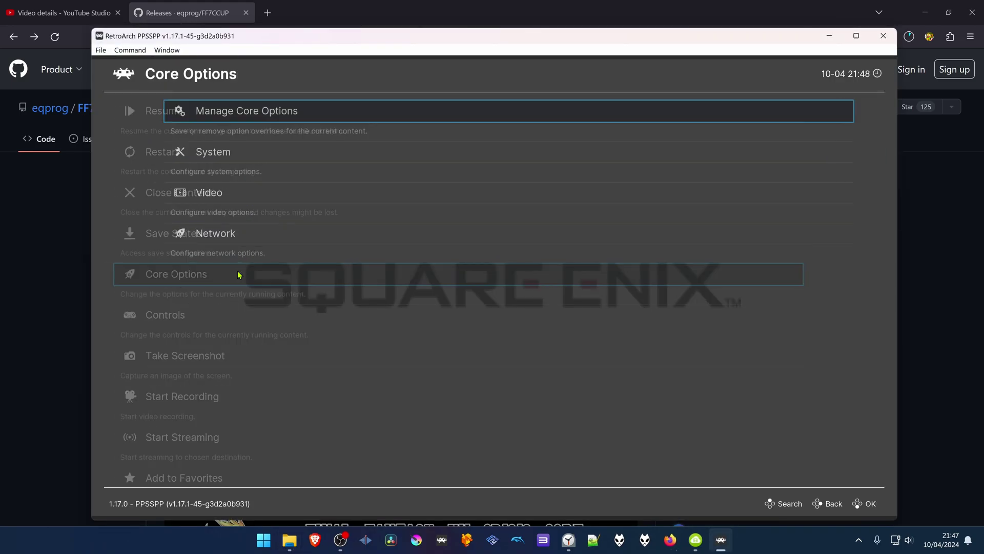
click(237, 203)
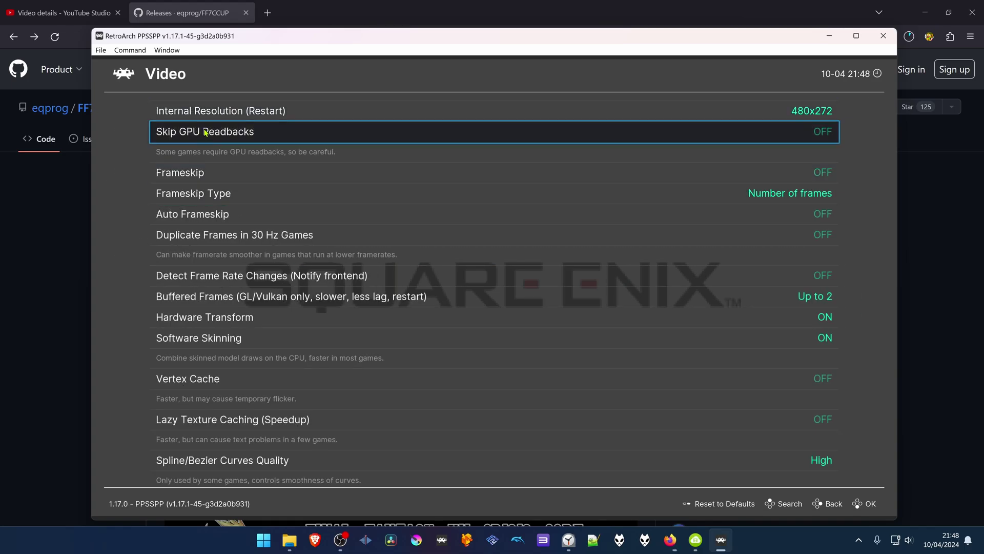
click(264, 114)
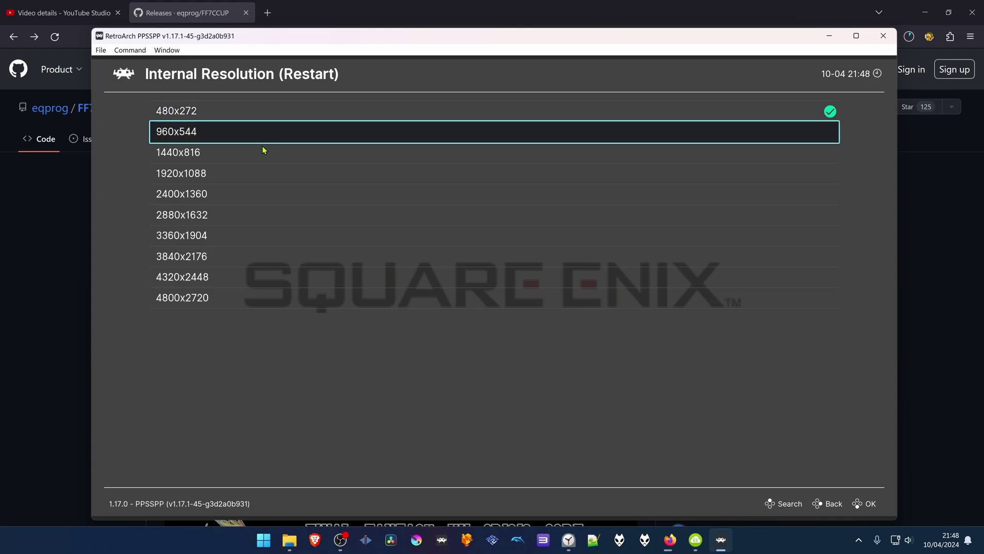
click(208, 263)
Turn Texture Replacement ON in the PPSSPP video options and back out to the Quick Menu.
scroll(241, 302, down, 5)
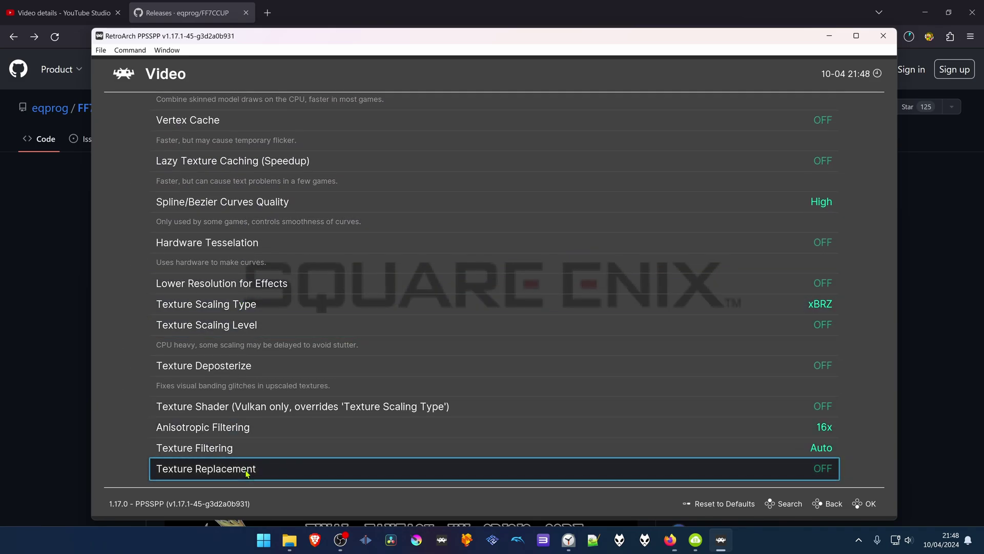
click(279, 469)
right_click(284, 403)
right_click(262, 293)
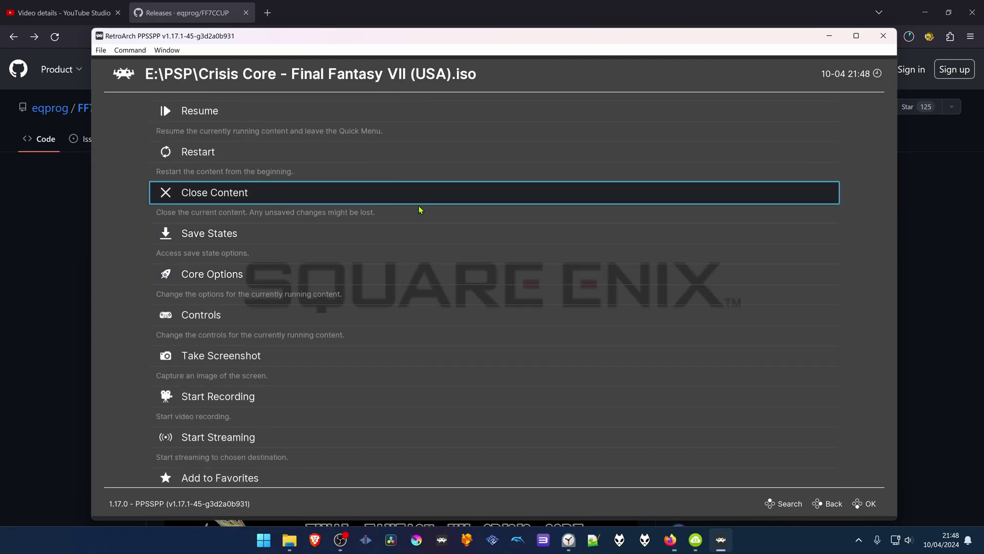
Close RetroArch and extract FF7CCUP-master.zip with 7-Zip into an FF7CCUP-master desktop folder.
click(883, 36)
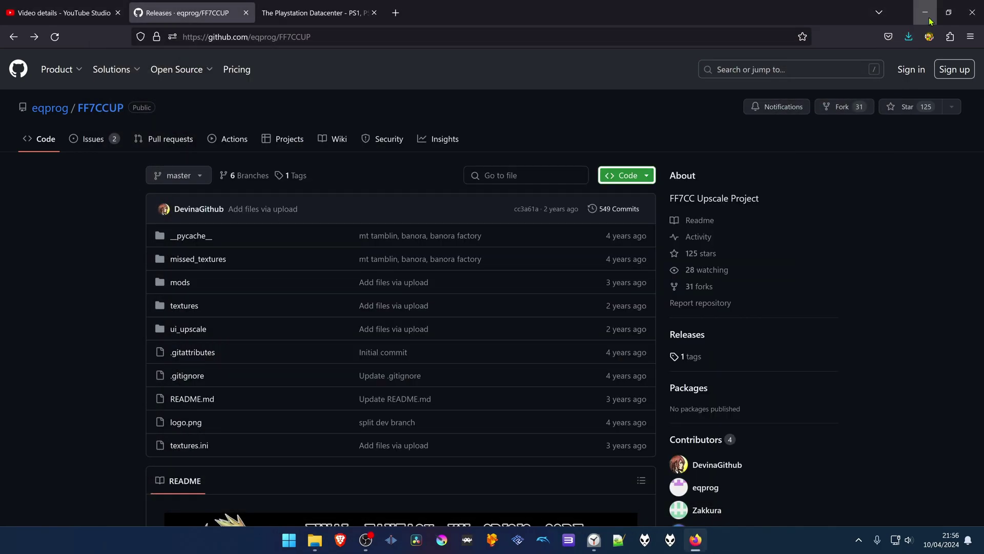
click(930, 21)
drag(22, 159, 64, 190)
mouse_move(87, 196)
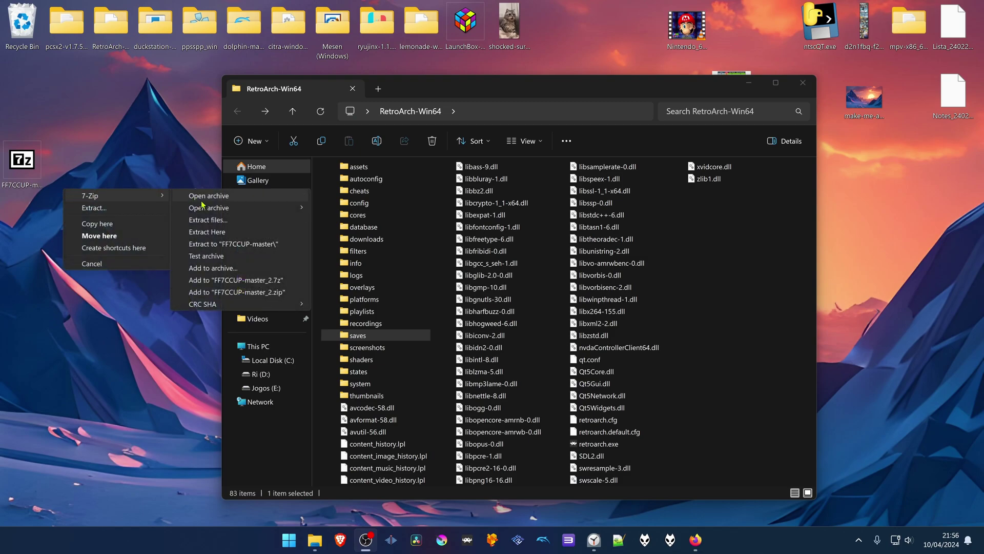
click(224, 244)
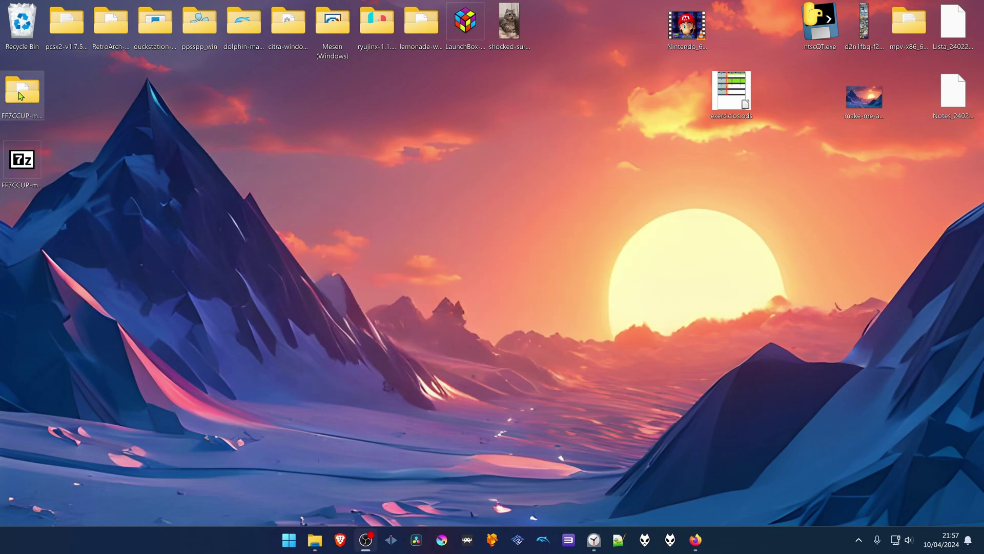
drag(21, 95, 452, 179)
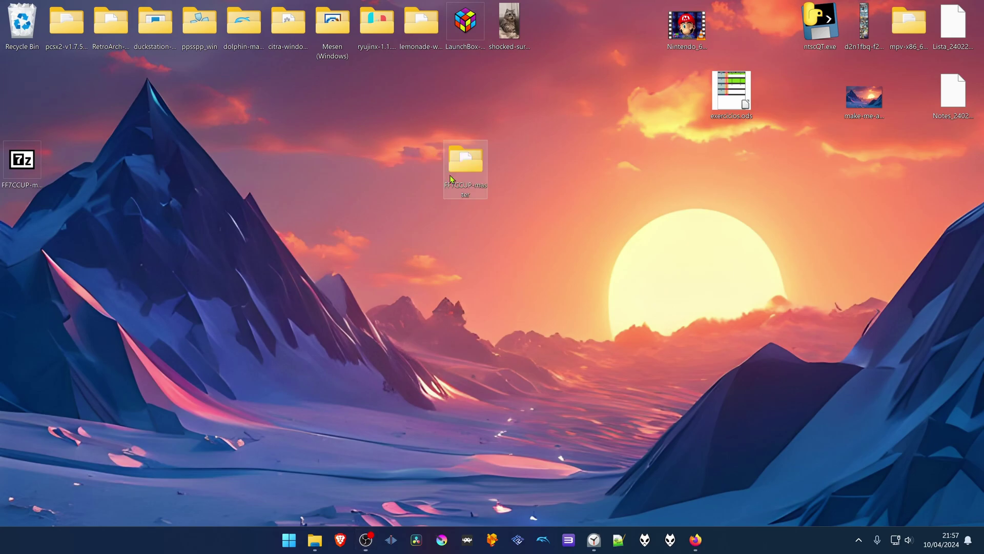
click(694, 539)
Open the PSP NTSC-U games list on PlayStation DataCenter.
click(318, 13)
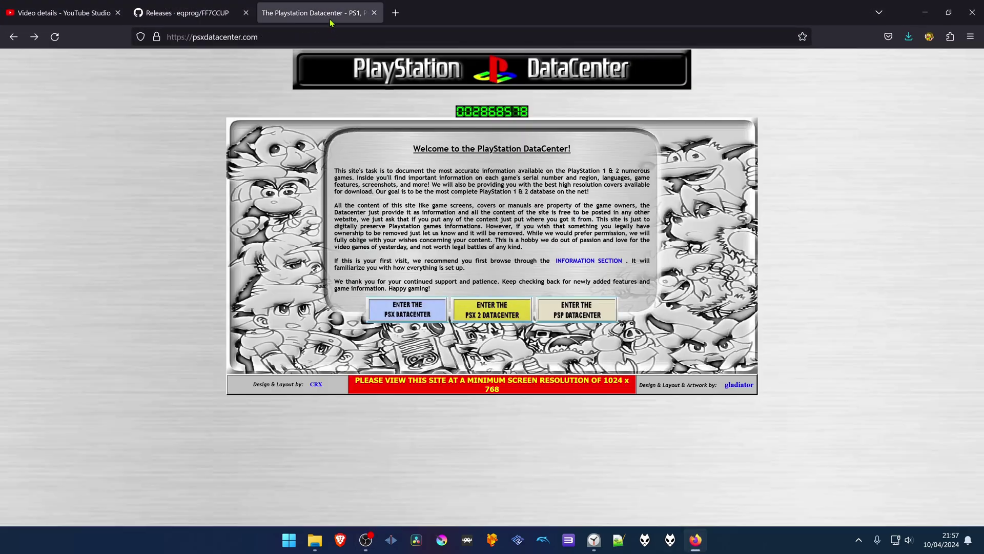
click(584, 316)
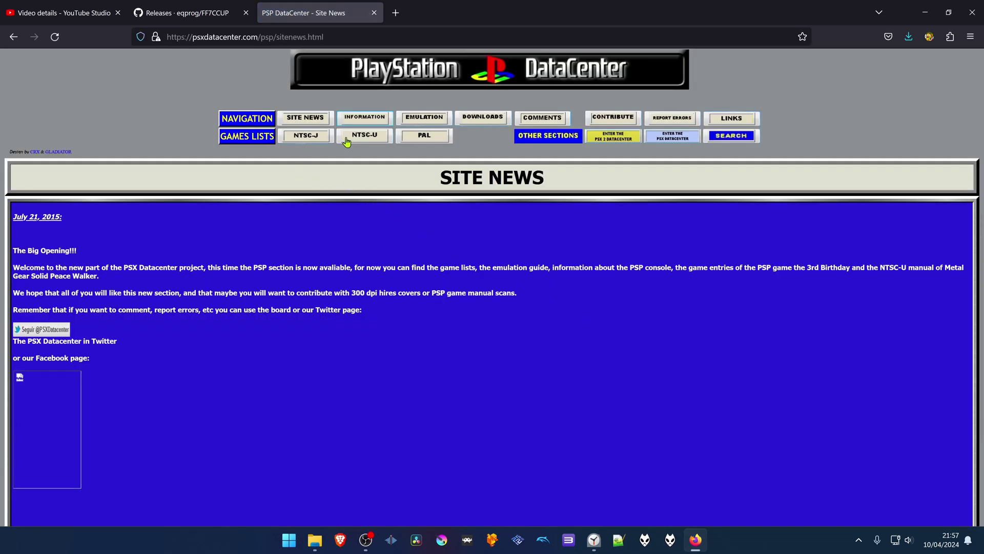
click(373, 139)
Find Crisis Core on the page and copy its serial ULUS-10336.
key(ctrl+f)
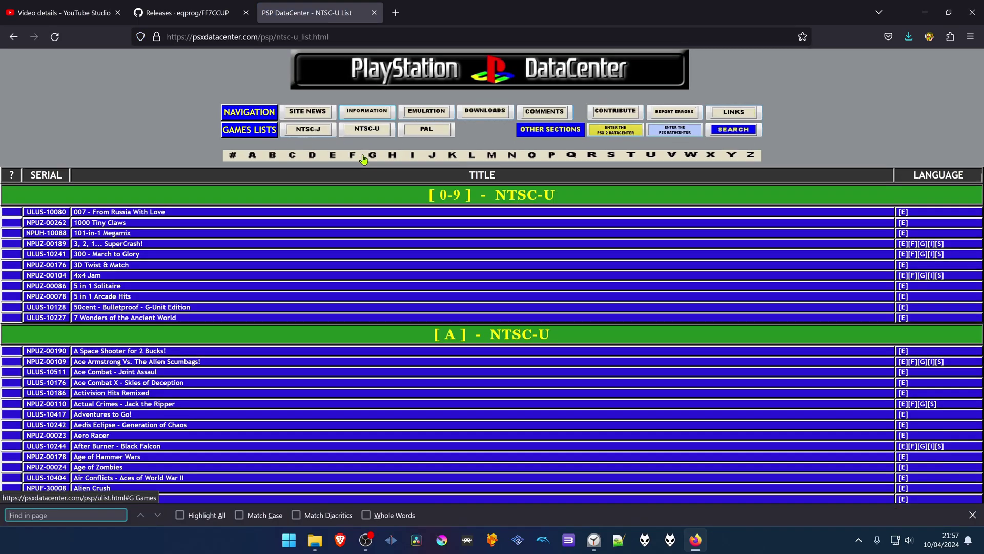
text(crisis)
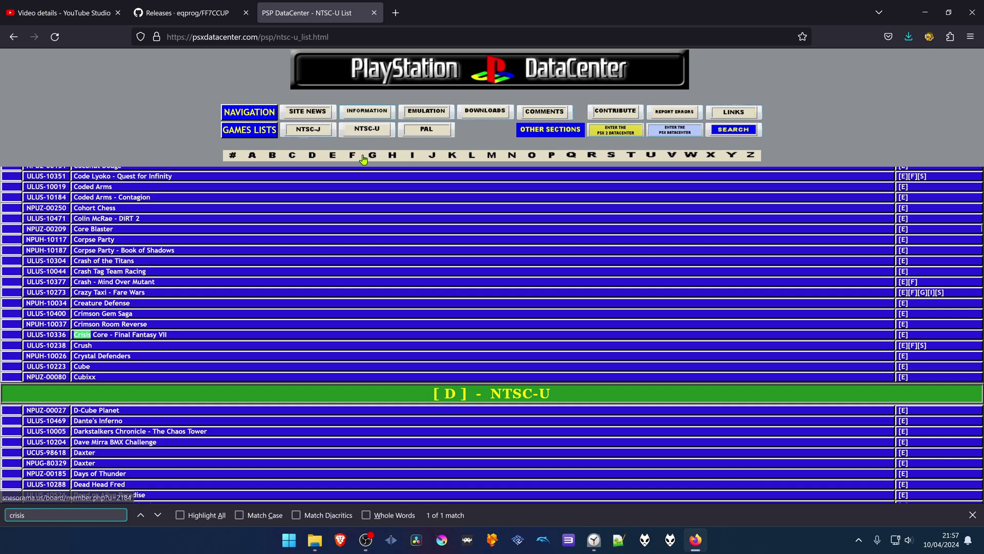
text(c)
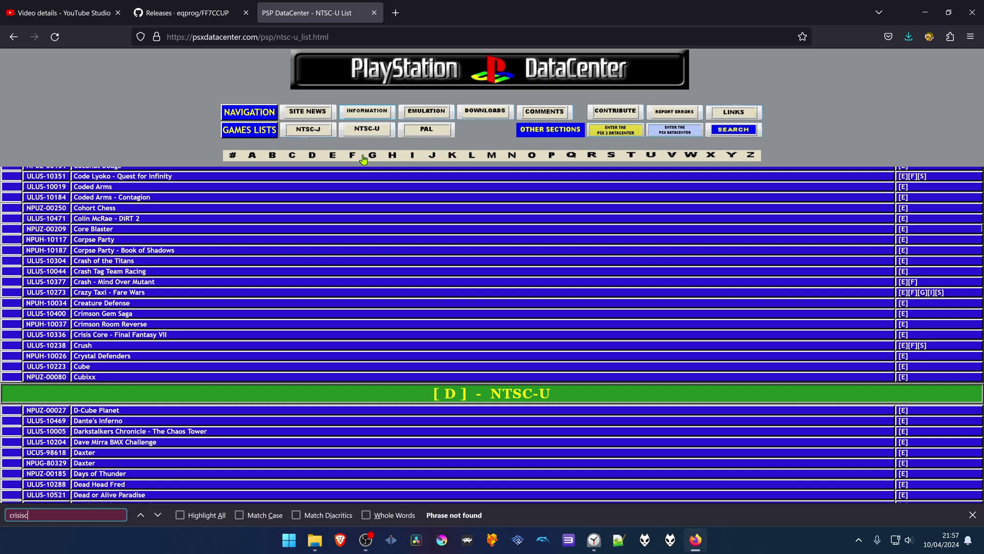
key(BackSpace)
text(cr)
key(BackSpace)
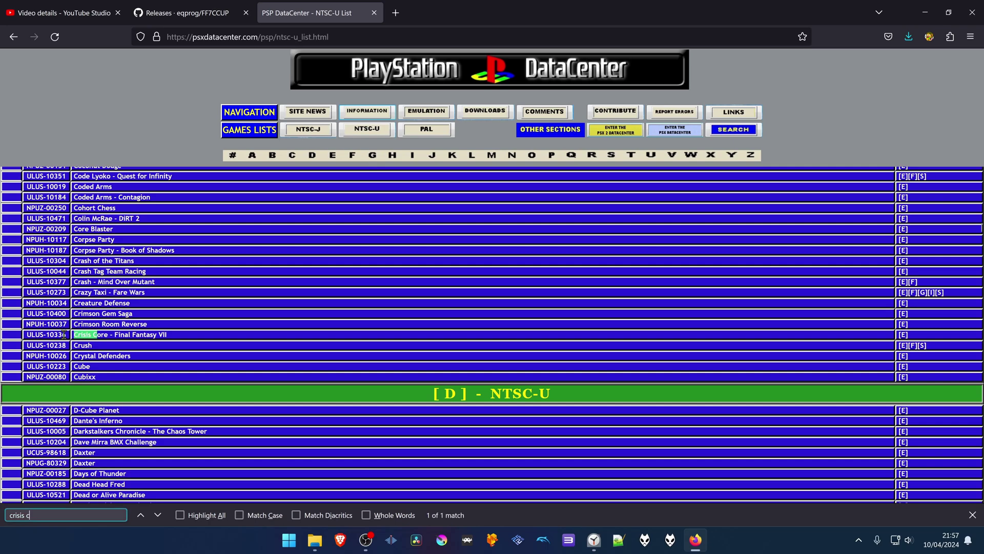
right_click(33, 335)
click(56, 345)
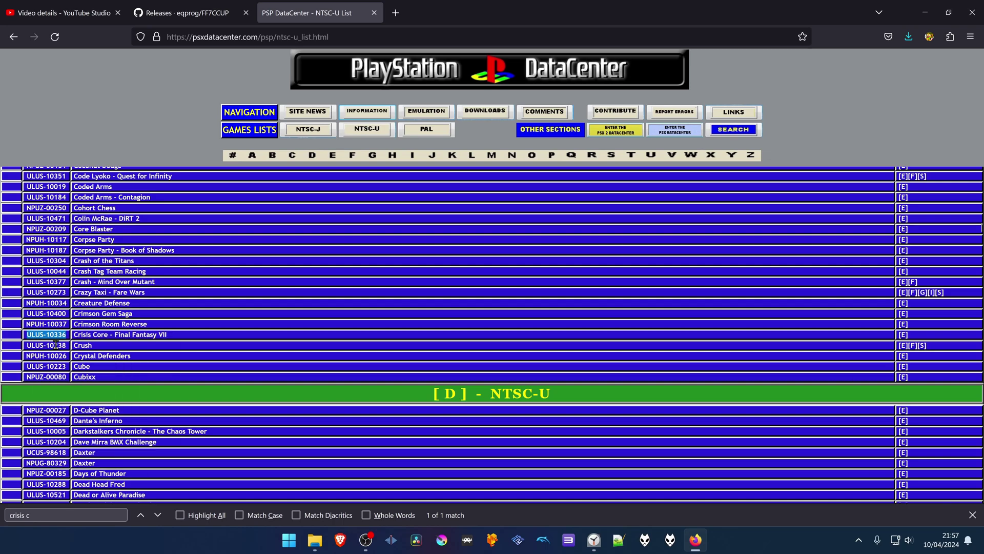
Rename the FF7CCUP-master desktop folder to ULUS10336.
click(925, 13)
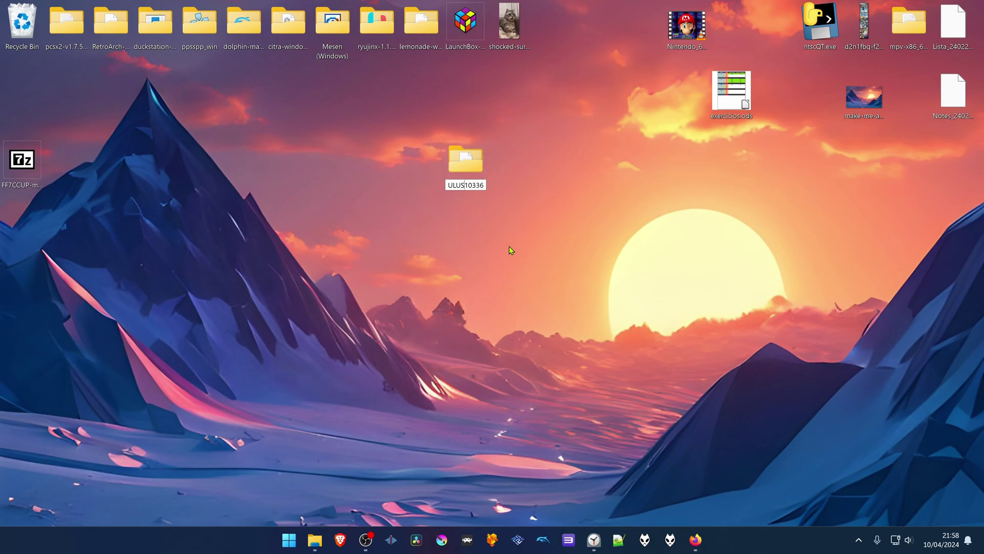
key(Return)
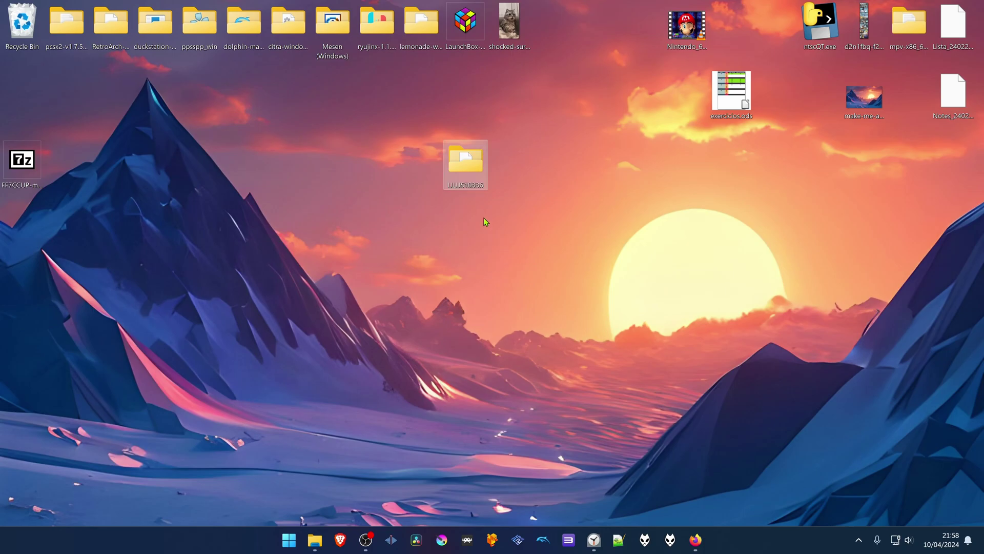
Cut the ULUS10336 folder and navigate to RetroArch-Win64\saves\PPSSPP\PSP.
right_click(472, 167)
click(484, 177)
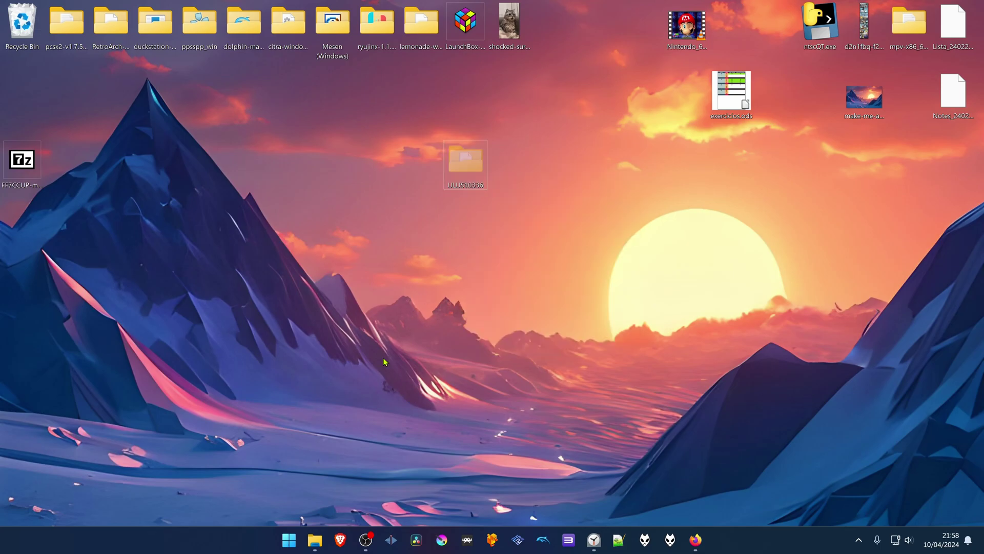
click(314, 539)
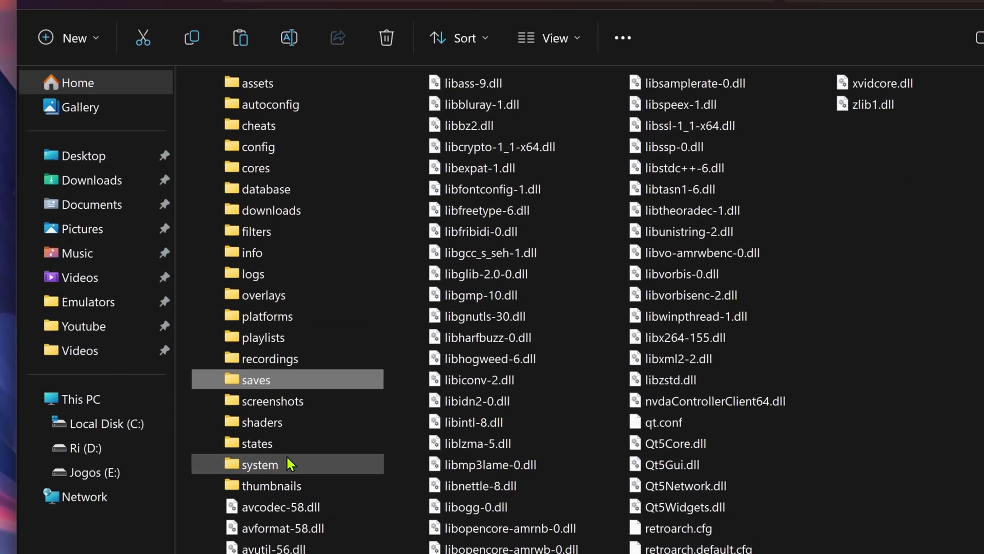
double_click(259, 381)
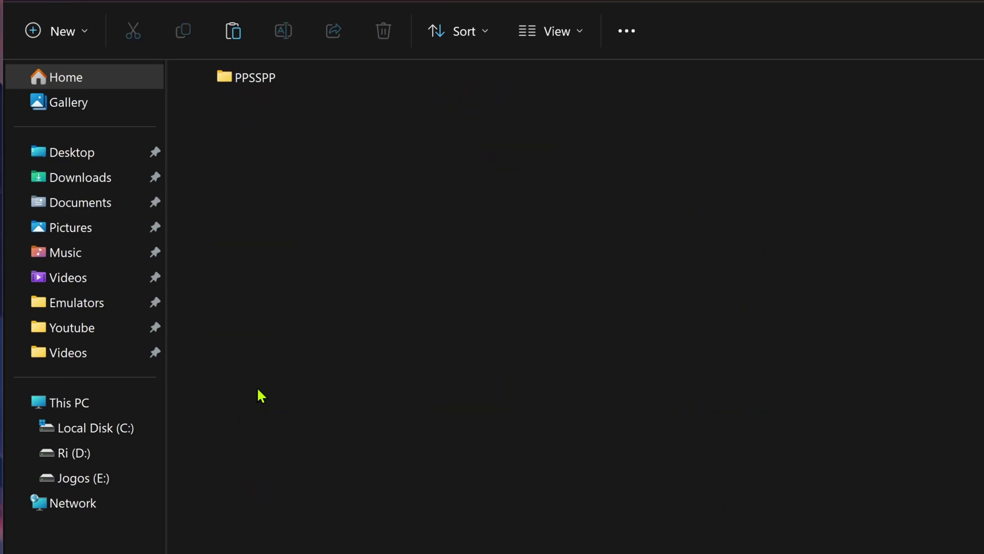
double_click(262, 85)
double_click(256, 80)
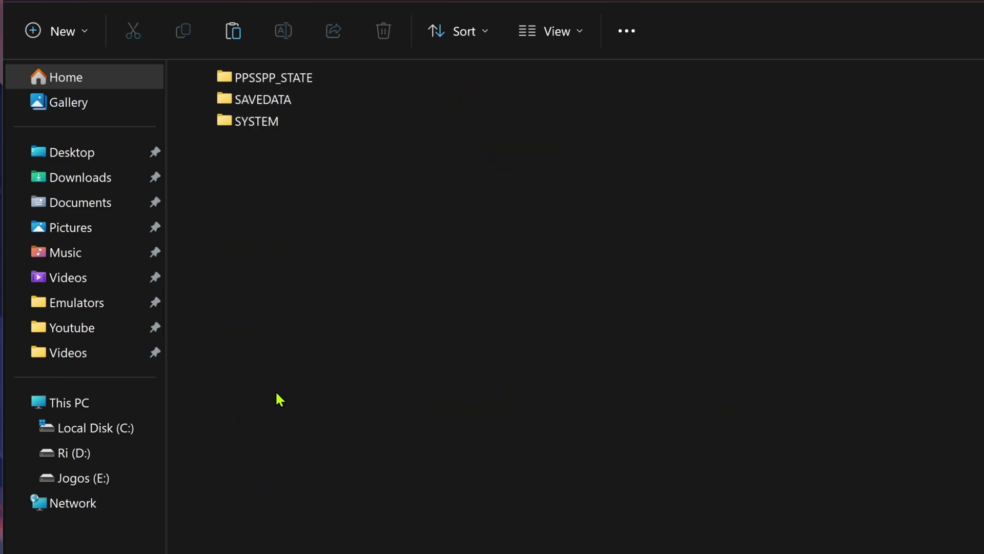
Create a textures folder in PSP and paste ULUS10336 into it.
right_click(279, 398)
mouse_move(383, 262)
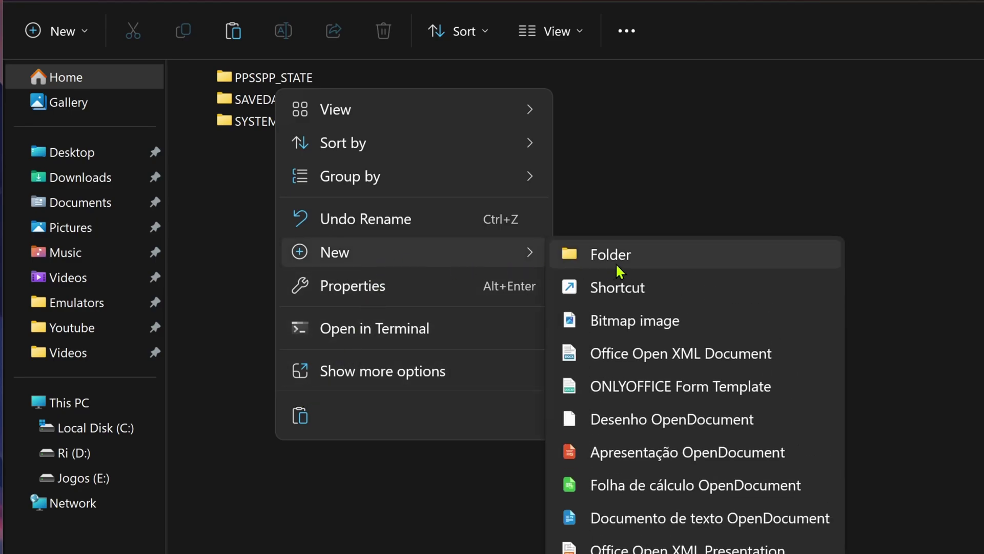
click(617, 266)
text(t)
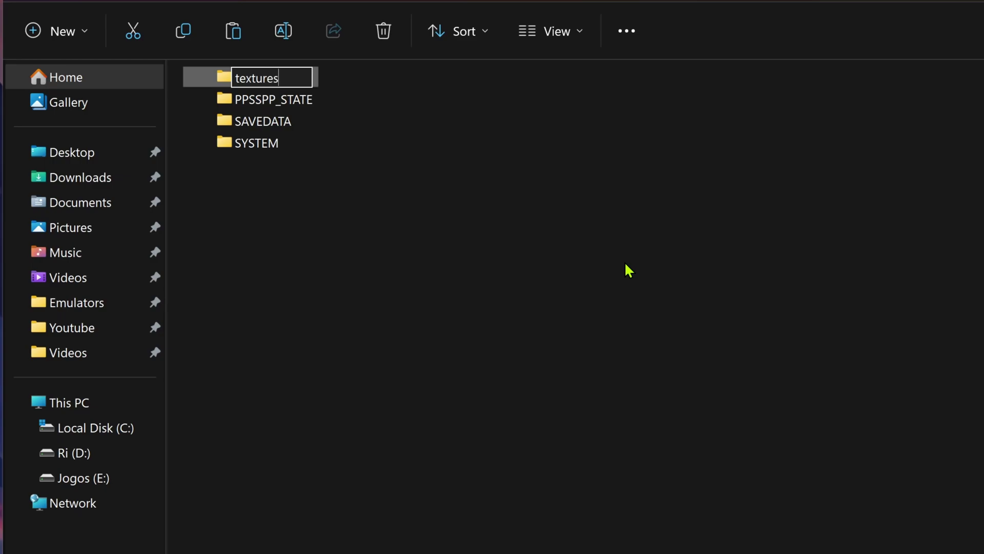
text(extures)
key(Return)
double_click(274, 149)
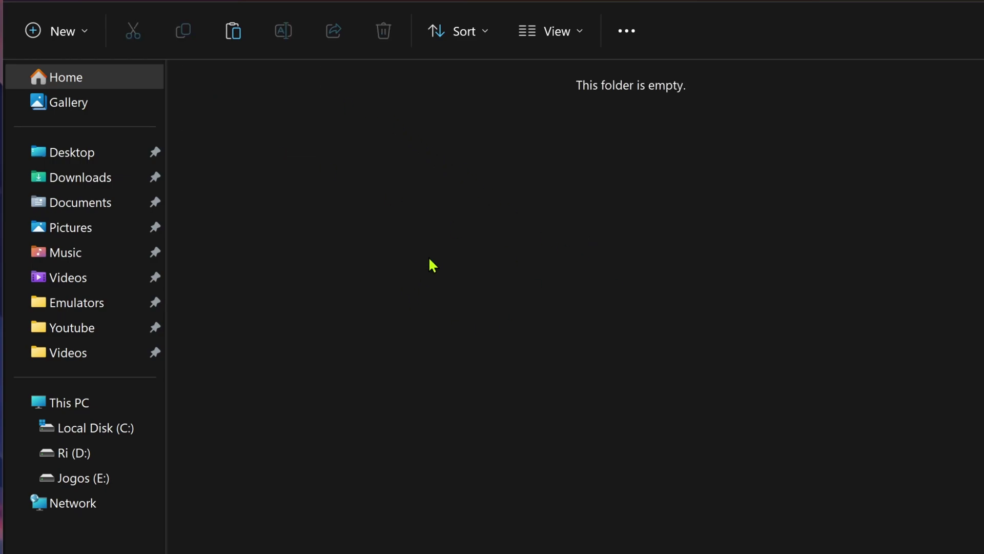
right_click(456, 263)
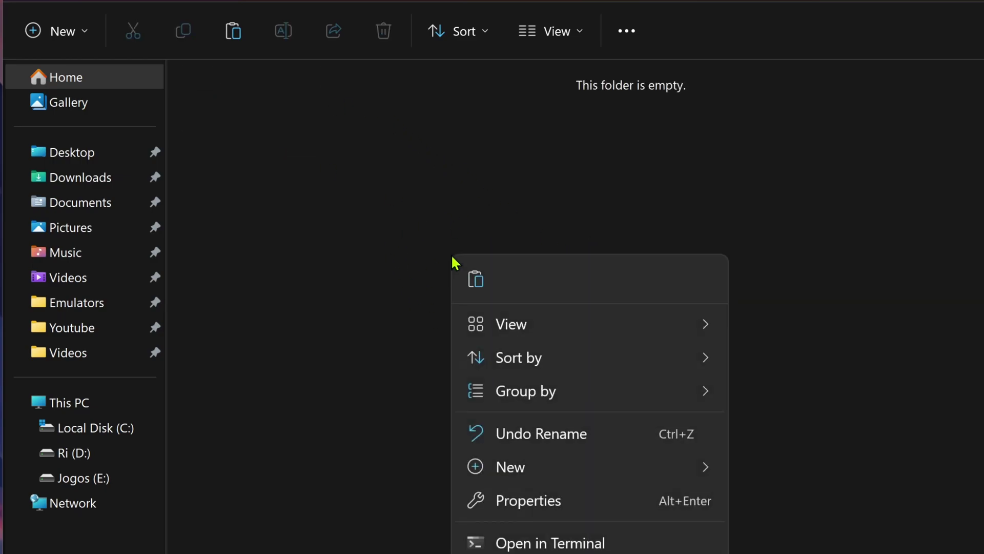
click(476, 279)
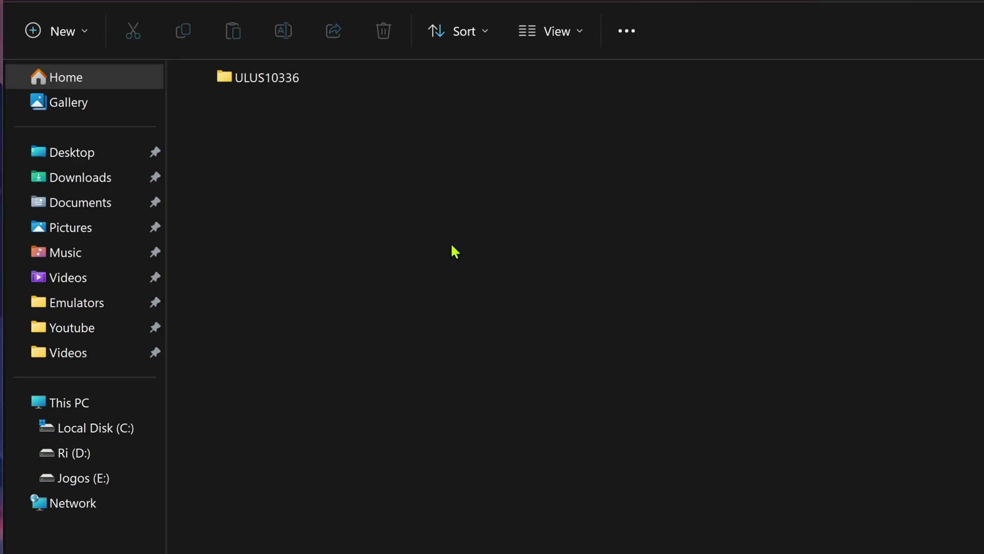
Select the three PNG images in ULUS10336\mods\Xbox UI.
double_click(291, 82)
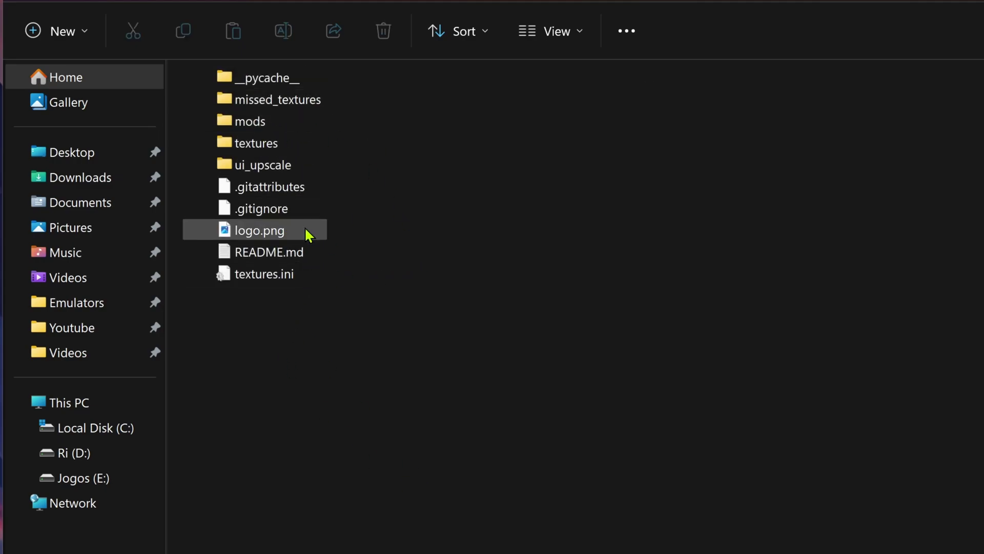
double_click(259, 123)
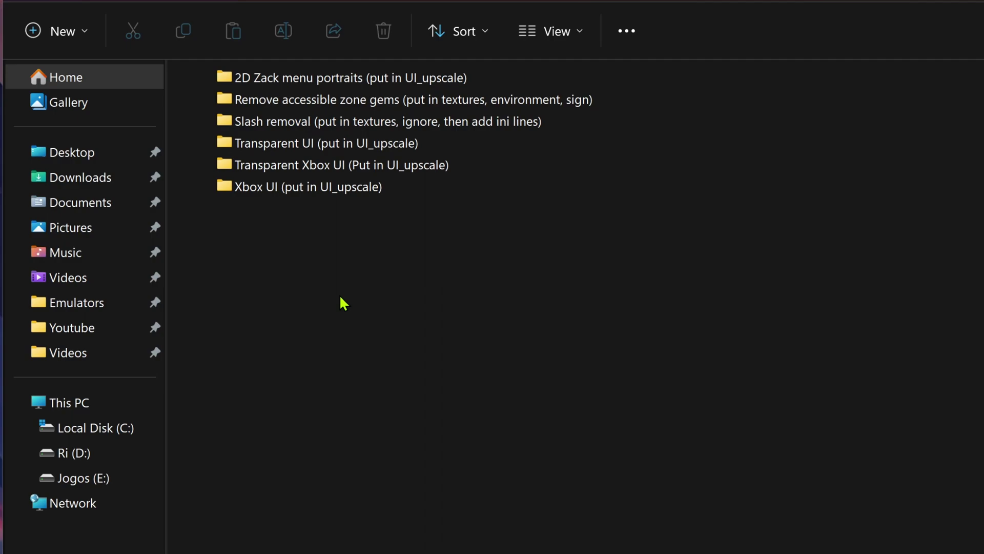
mouse_move(328, 191)
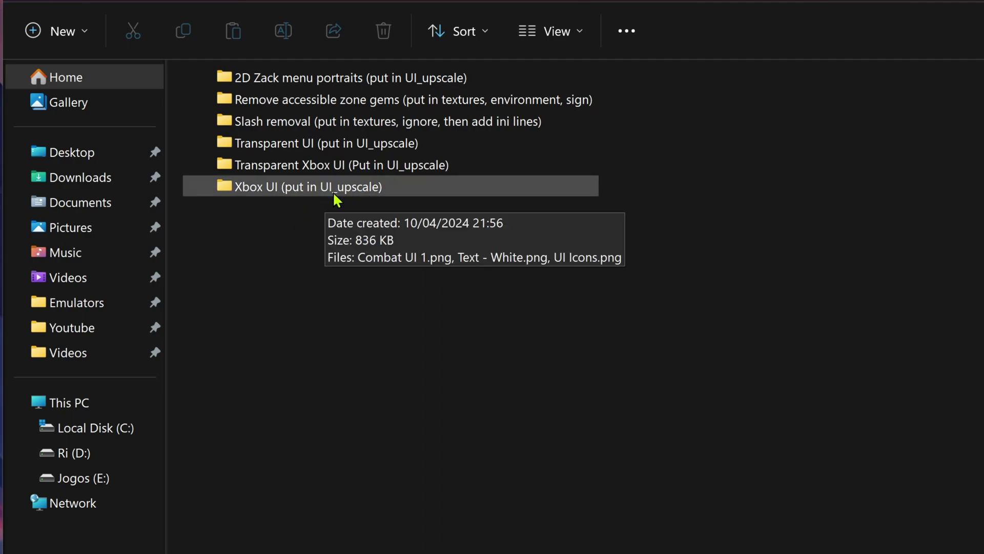
double_click(361, 192)
drag(573, 296, 206, 139)
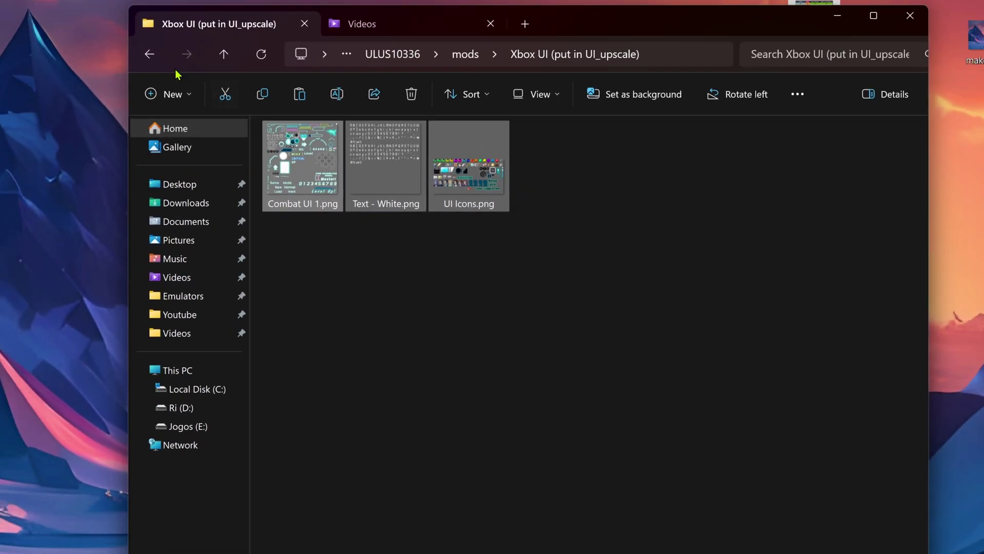
Paste the Xbox UI images into ui_upscale, replacing the same-named files.
click(149, 60)
click(149, 60)
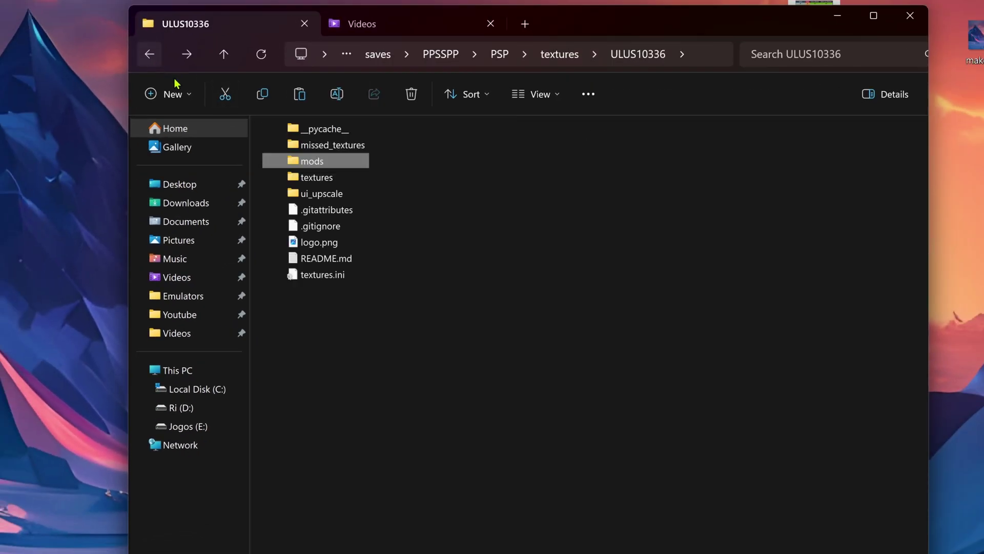
double_click(328, 195)
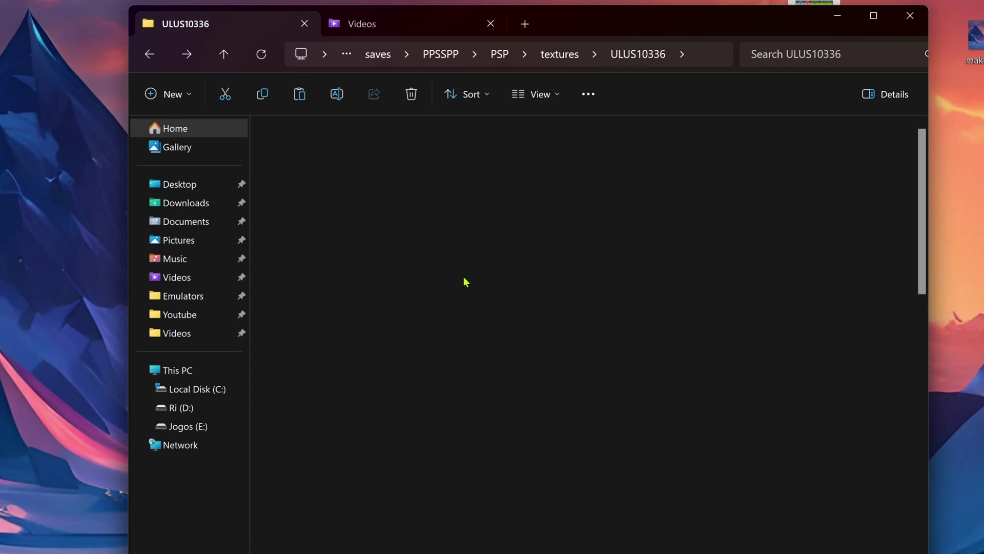
key(ctrl+v)
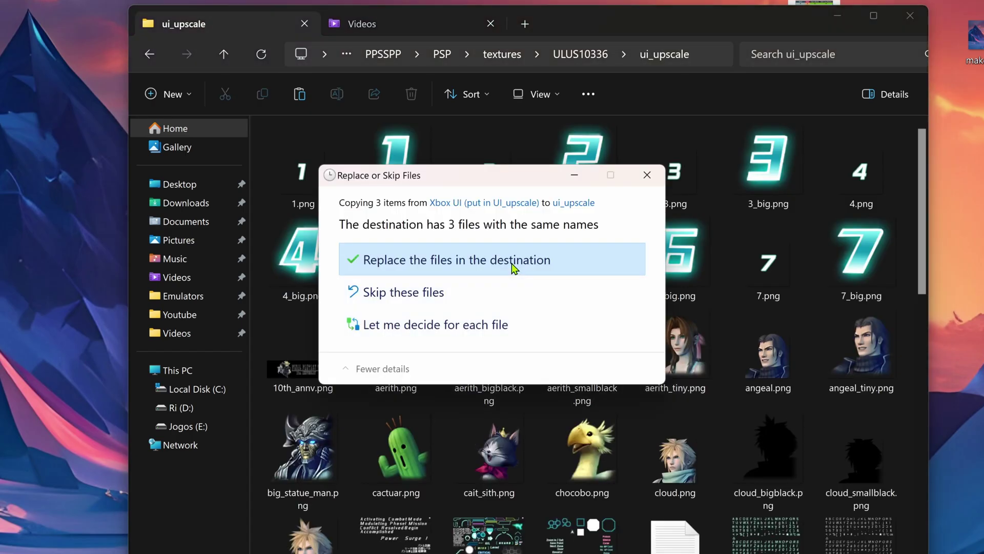
click(513, 265)
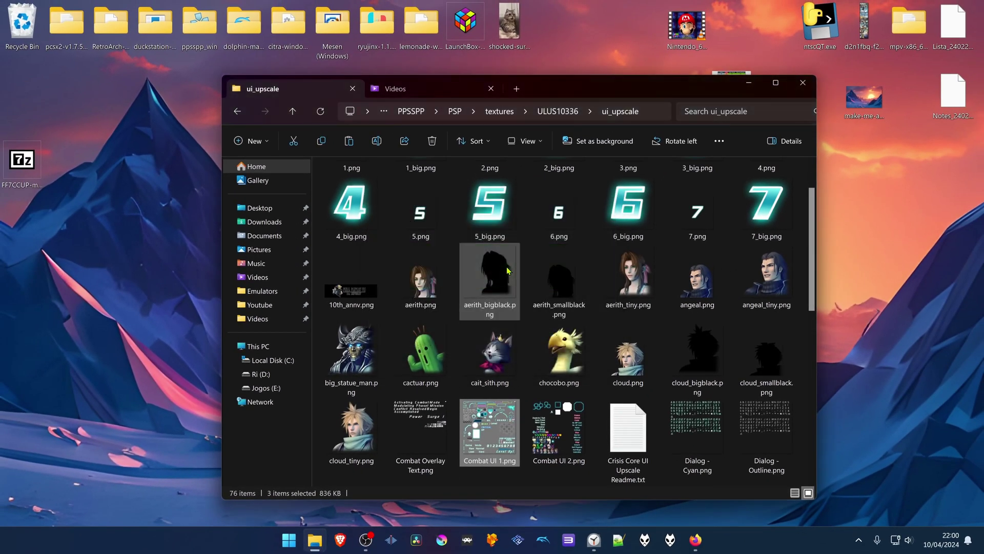
Navigate back up to the RetroArch-Win64 folder.
click(238, 112)
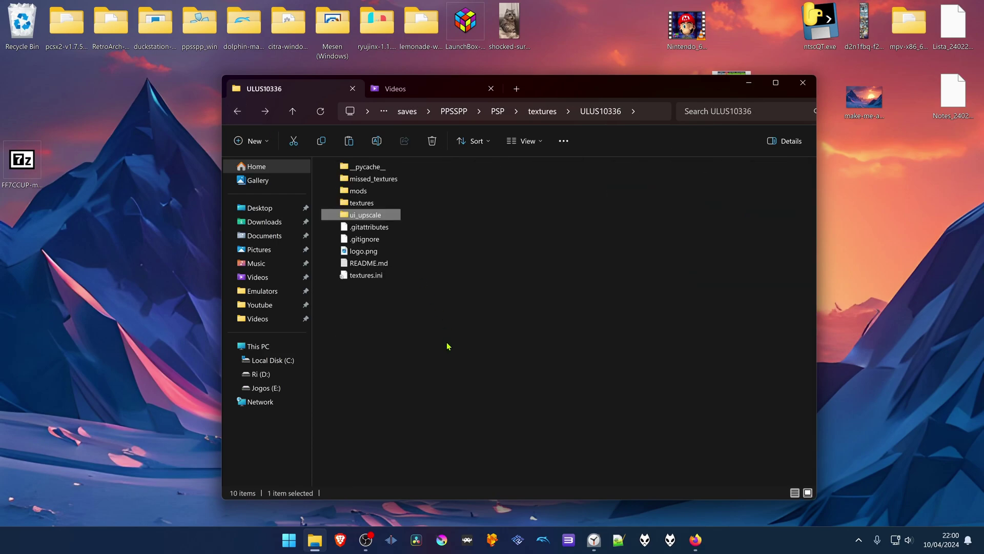
click(246, 111)
click(246, 111)
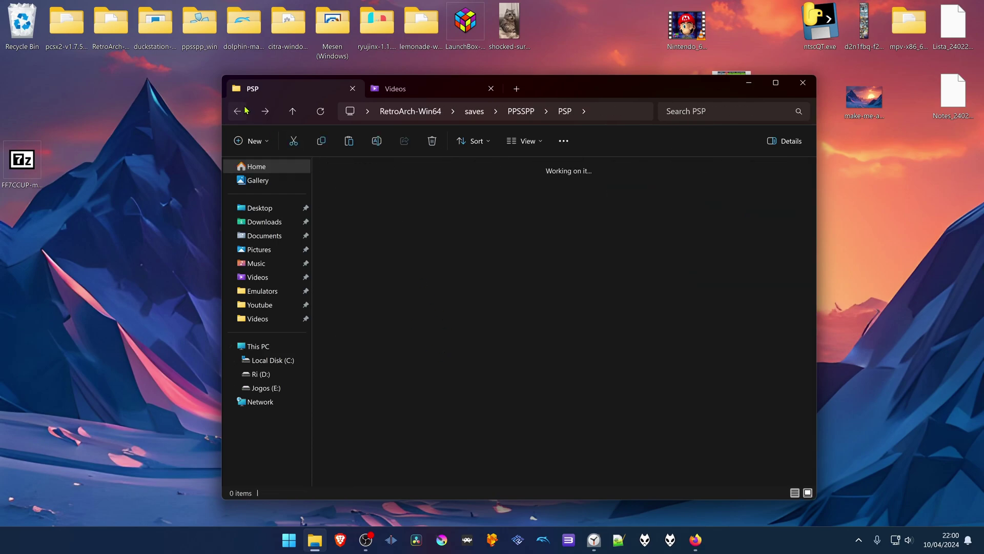
click(241, 113)
click(241, 113)
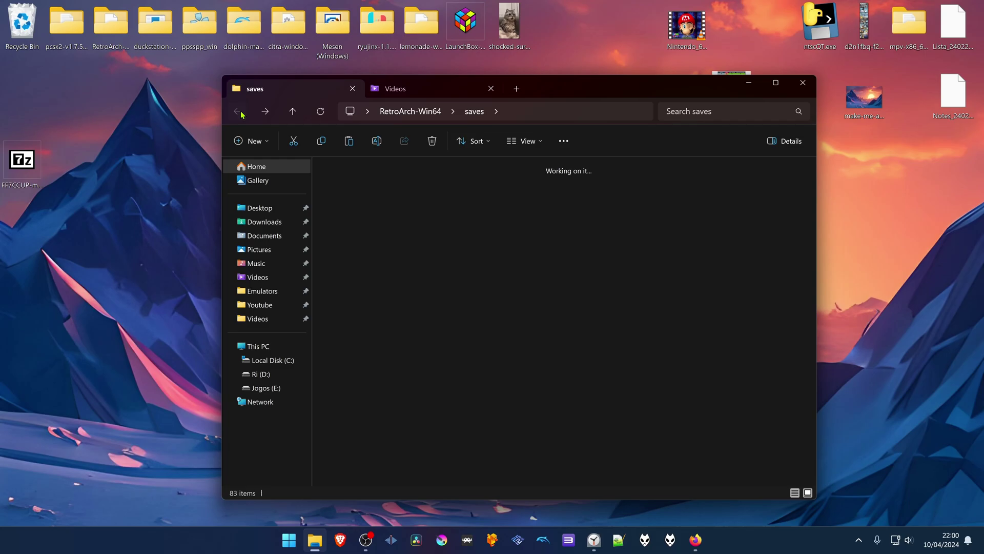
Launch retroarch.exe and run Crisis Core - Final Fantasy VII (USA) from History on PPSSPP.
double_click(590, 444)
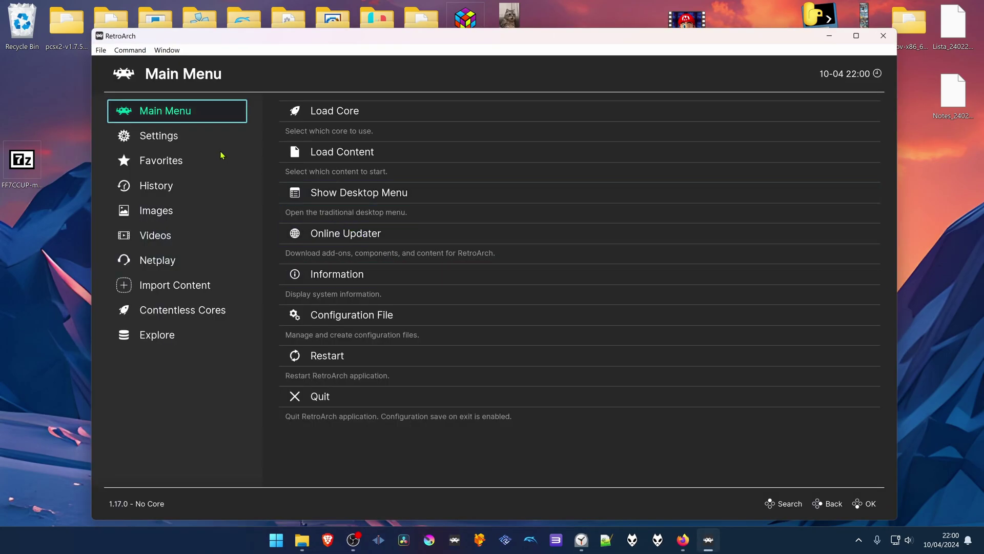
click(223, 179)
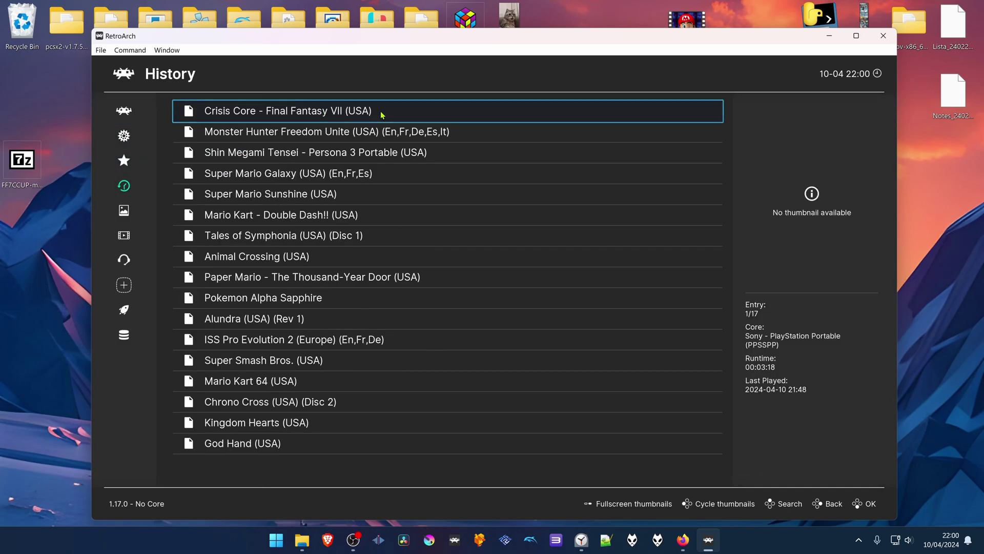
click(362, 115)
click(361, 115)
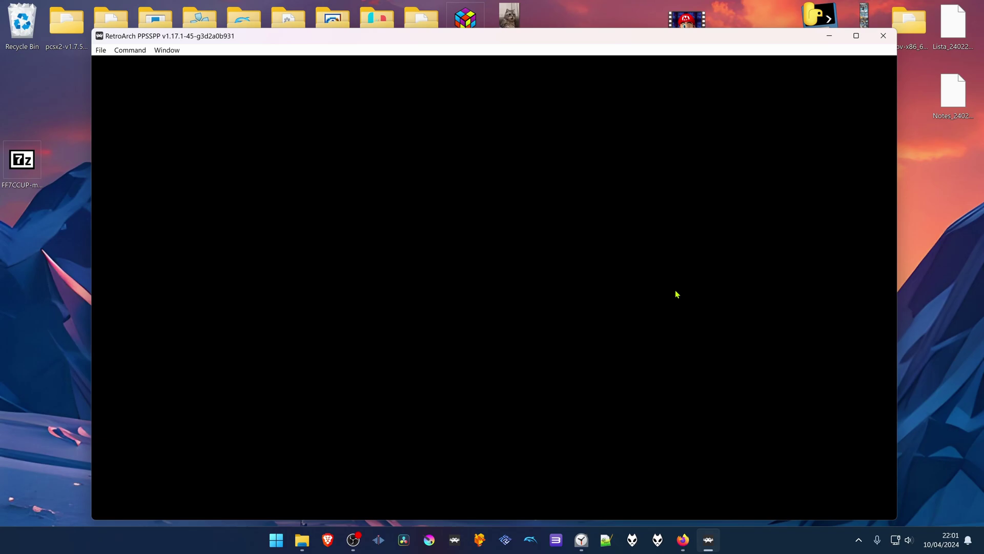
Choose Load Game and load the Embrace Your Dreams save in Crisis Core.
key(x)
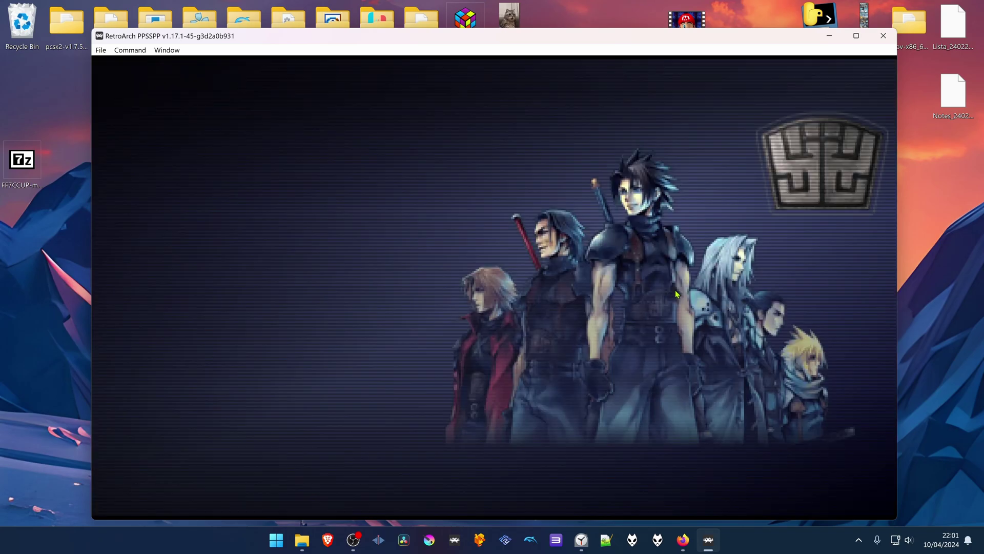
key(x)
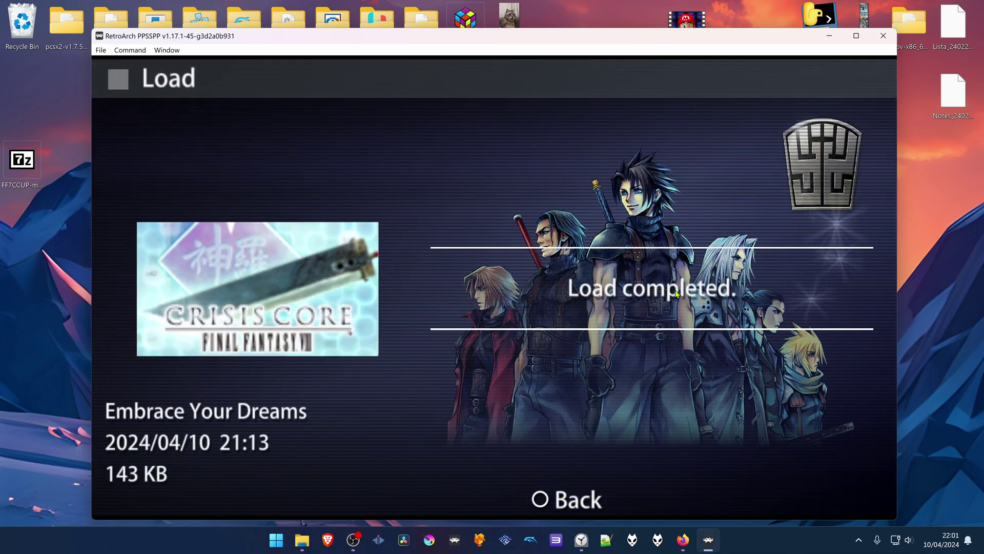